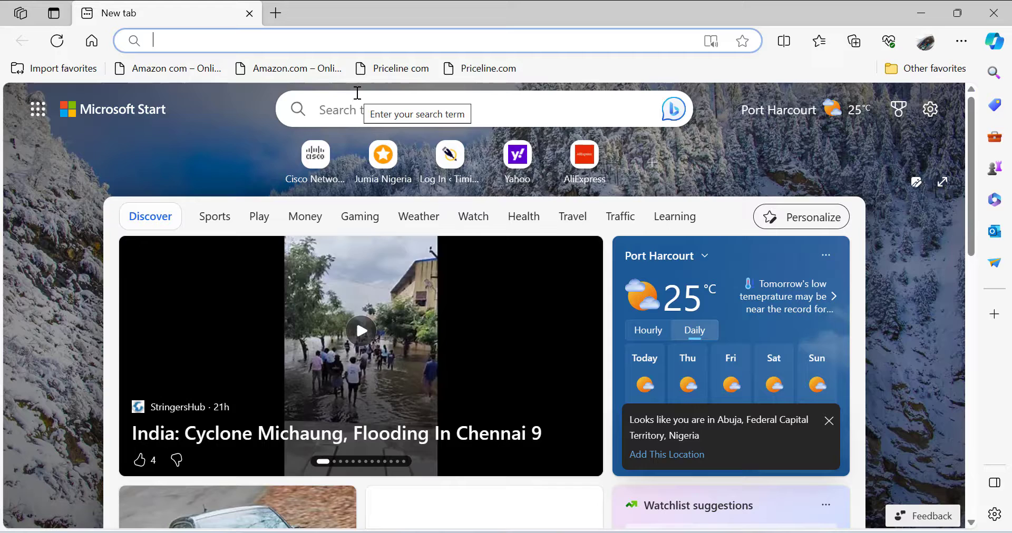
Load netacad.com, scroll the home page, and show the Log In options (Login, Forgot Password, Redeem Seat Token)
type("net")
key("Right")
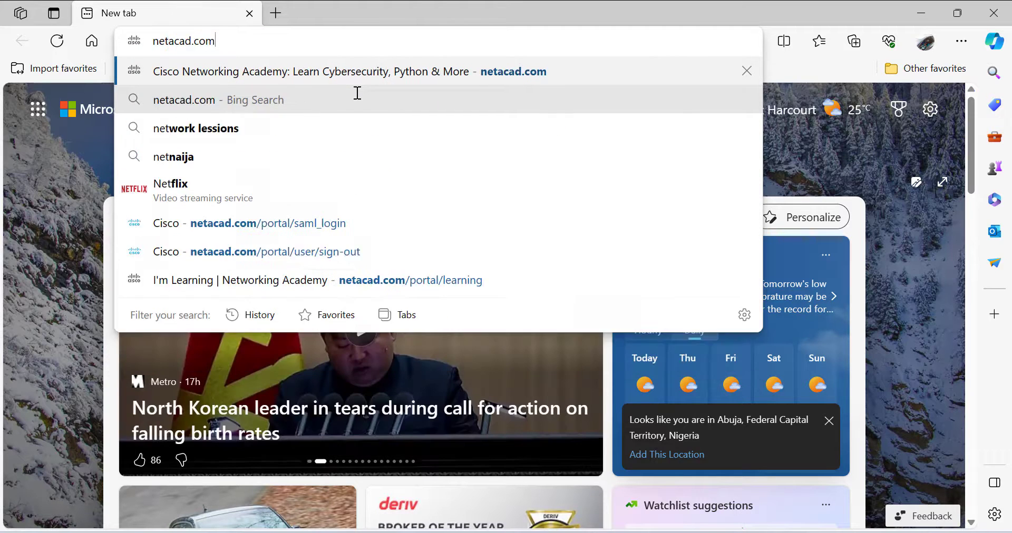
key("Return")
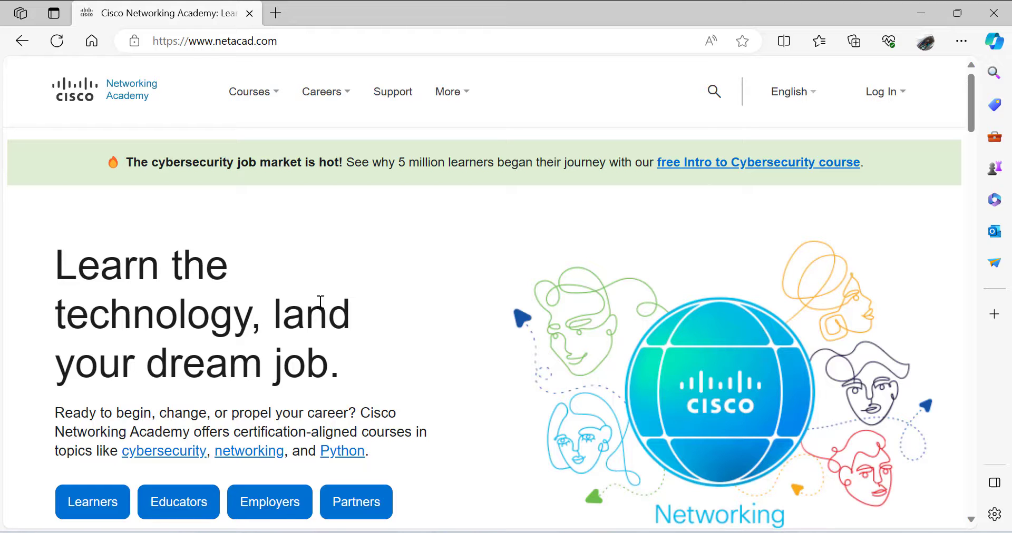
scroll(320, 301, "down", 5)
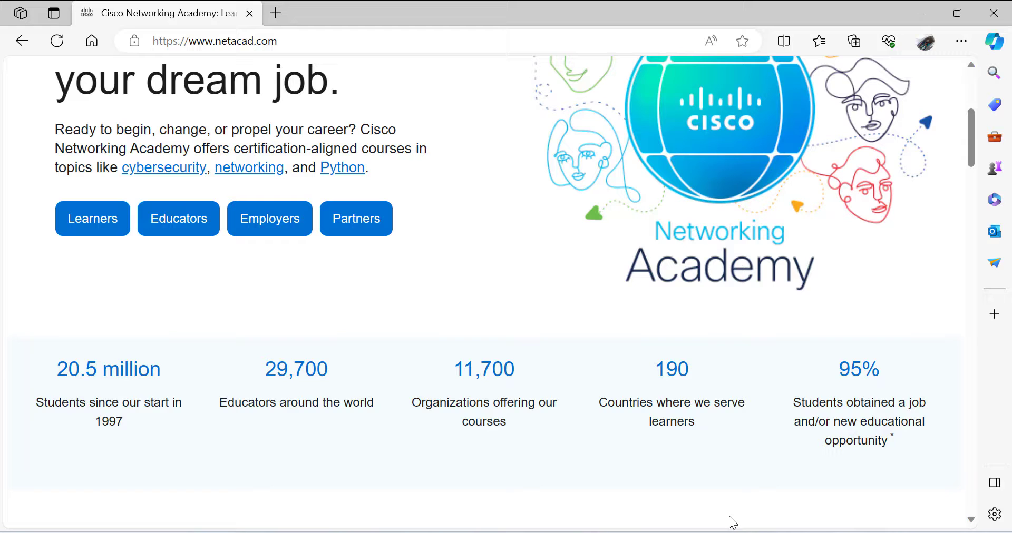
scroll(725, 359, "up", 5)
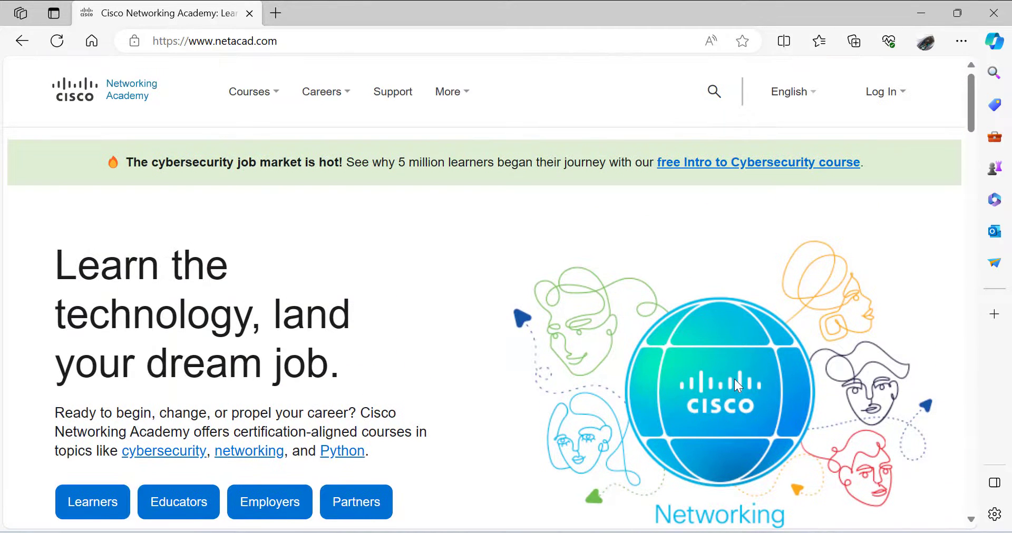
mouse_move(886, 100)
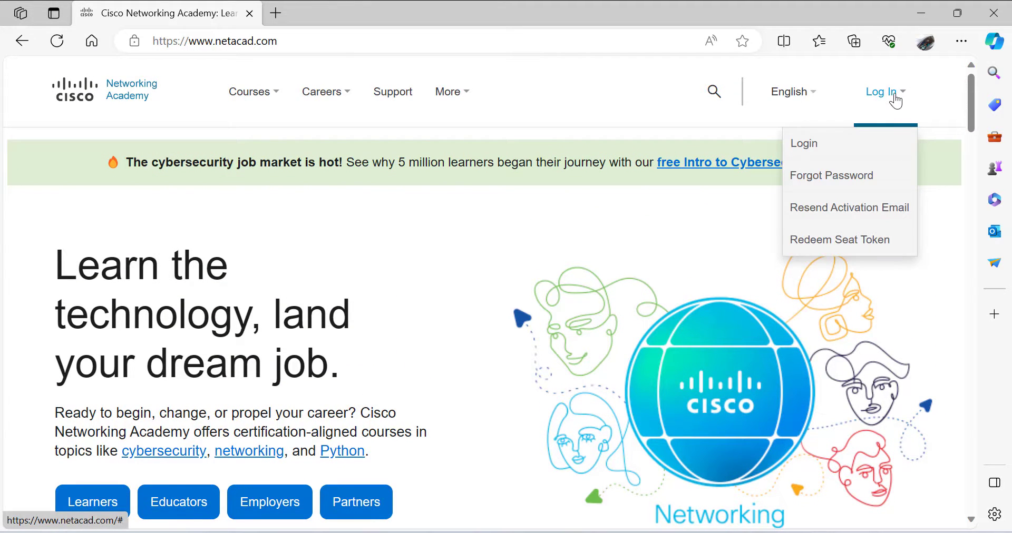
Log in on id.cisco.com with the account e-mail and password to reach the I'm Learning dashboard
left_click(832, 154)
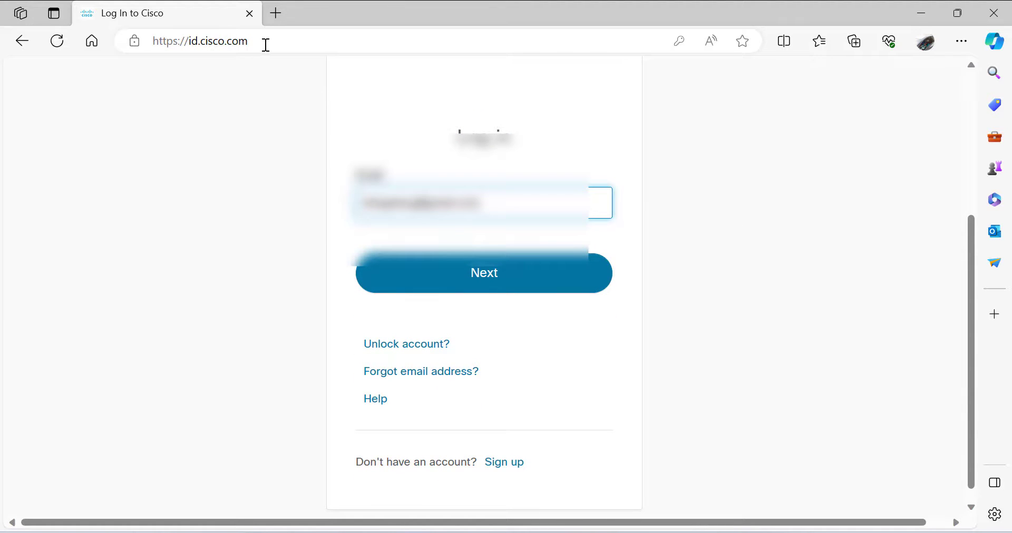
left_click(247, 42)
left_click_drag(247, 42, 149, 41)
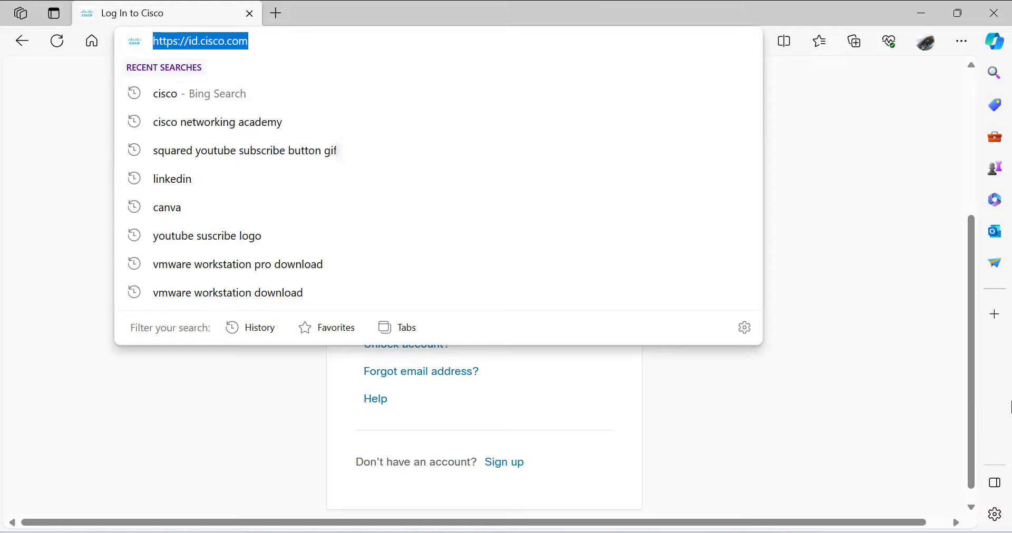
left_click(834, 369)
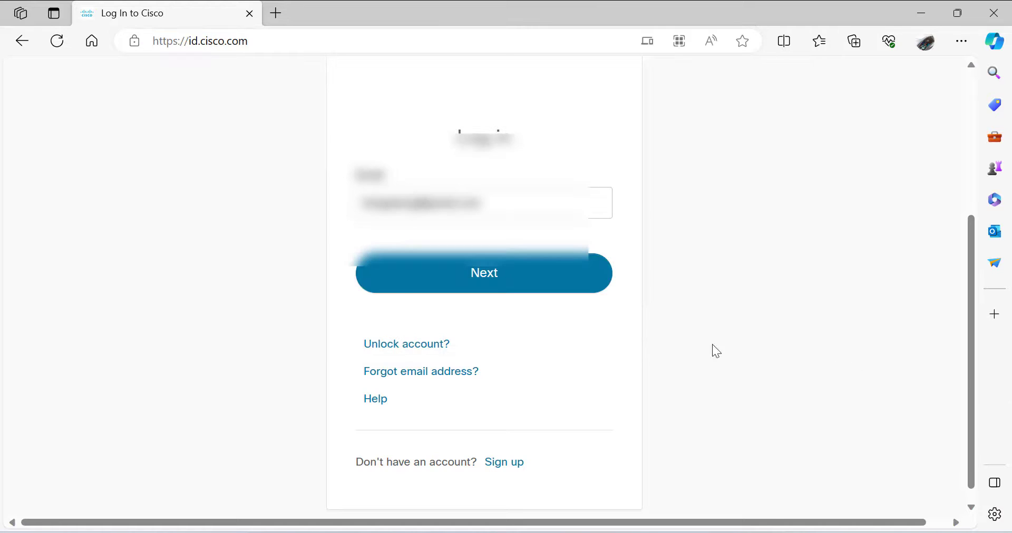
left_click(496, 279)
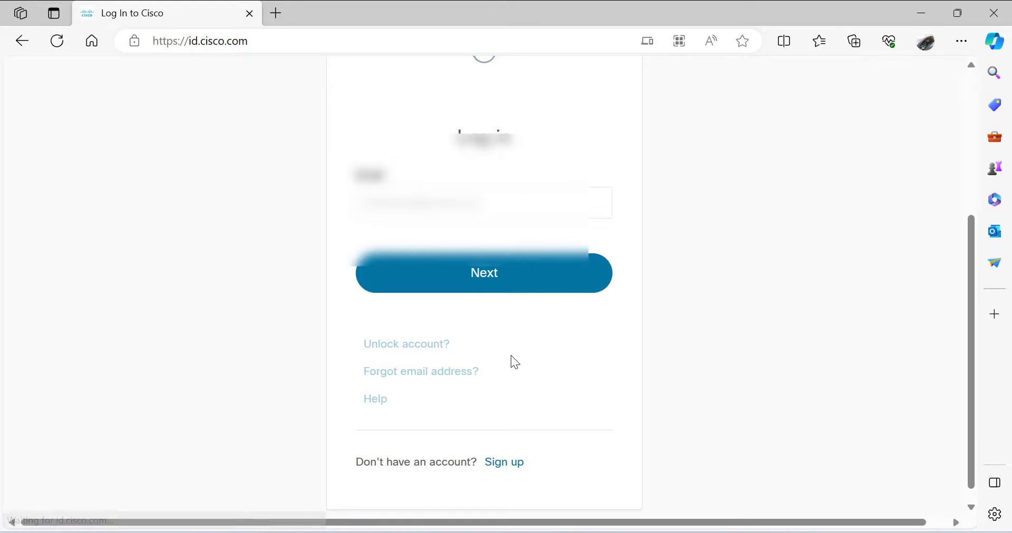
key("Return")
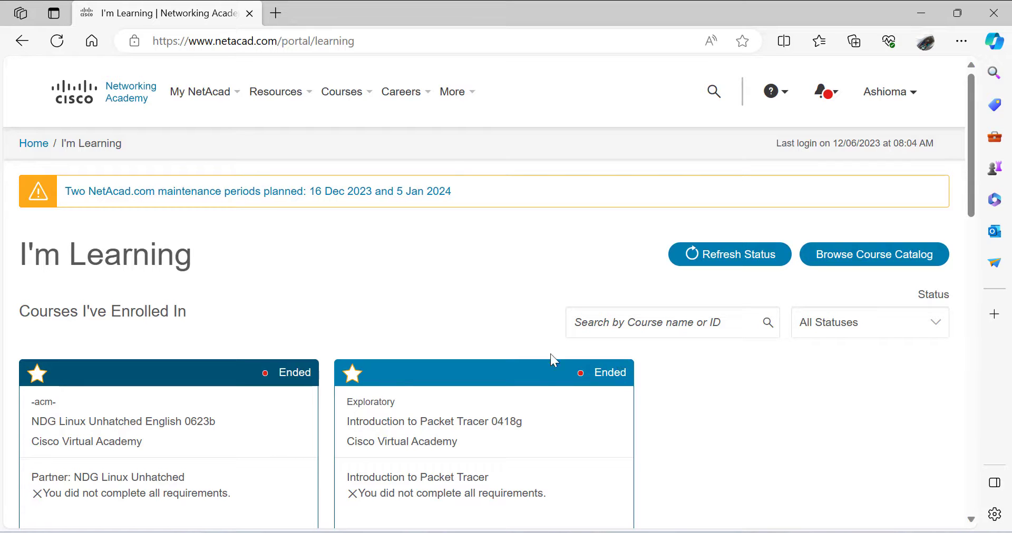
From Resources > Download Packet Tracer, download the Windows Desktop 8.2.1 English 64 Bit installer
mouse_move(303, 99)
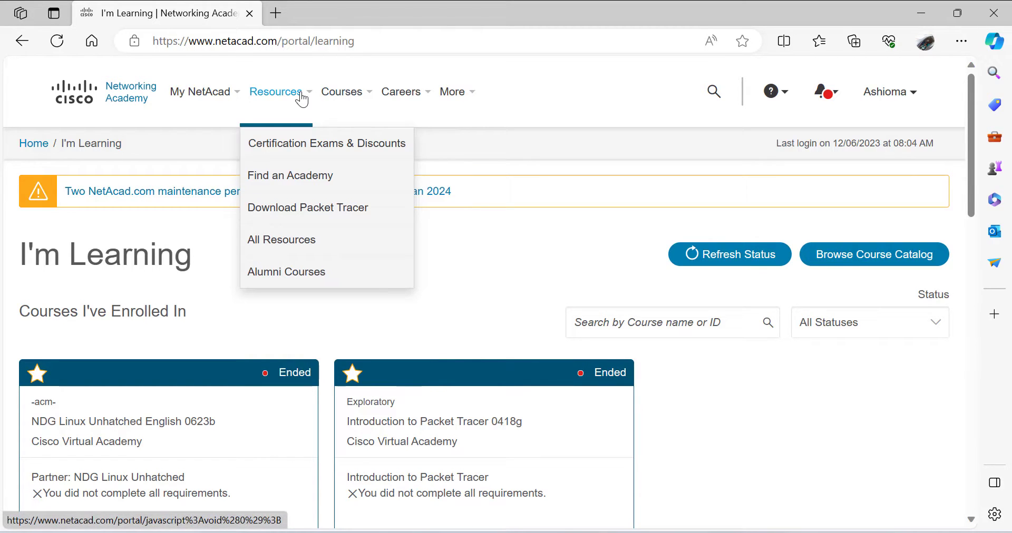
left_click(305, 211)
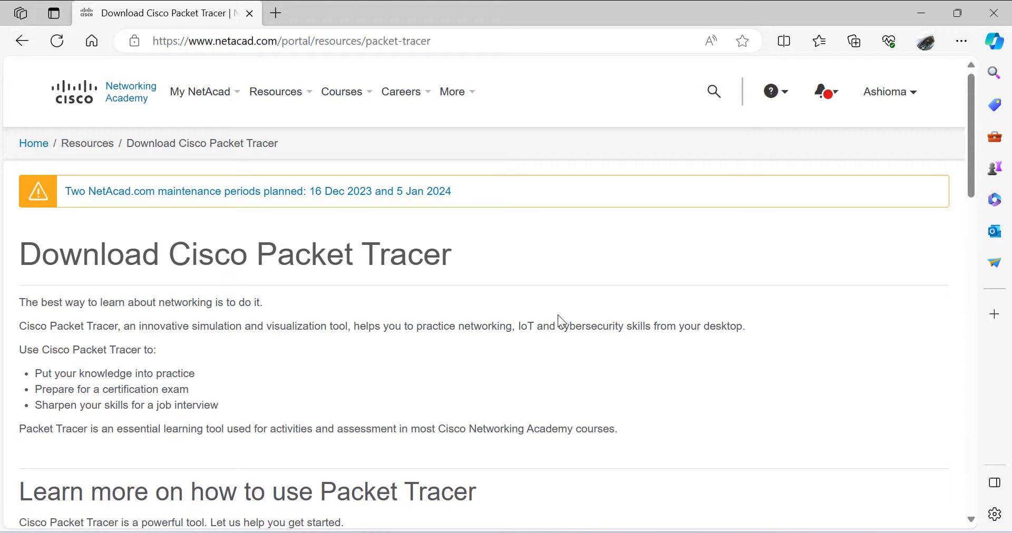
scroll(557, 315, "down", 10)
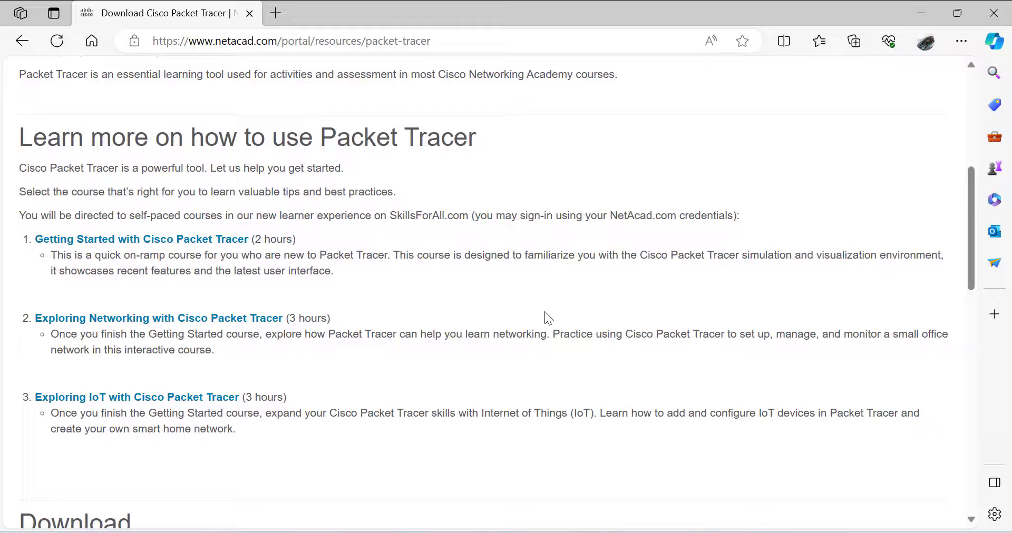
scroll(543, 311, "down", 1)
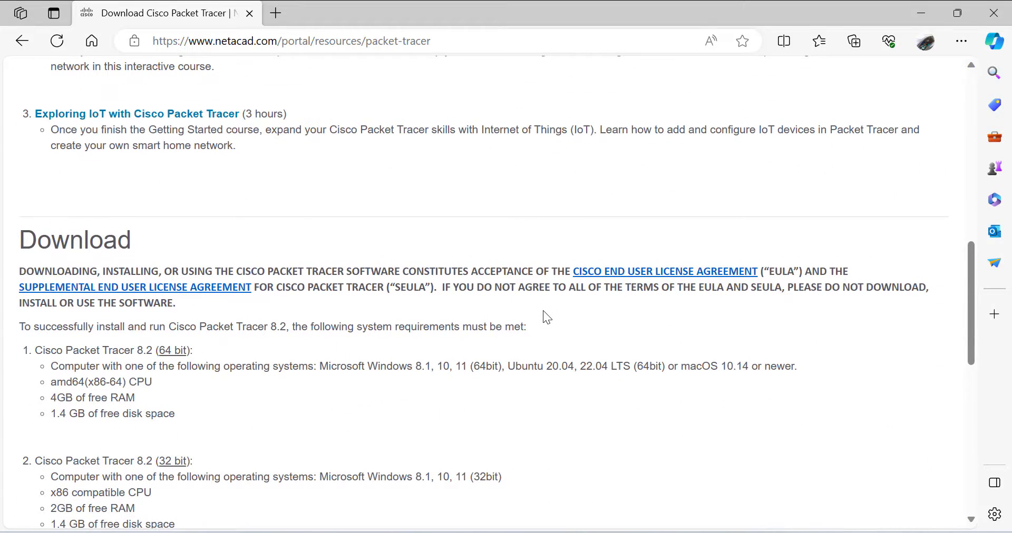
scroll(542, 311, "down", 4)
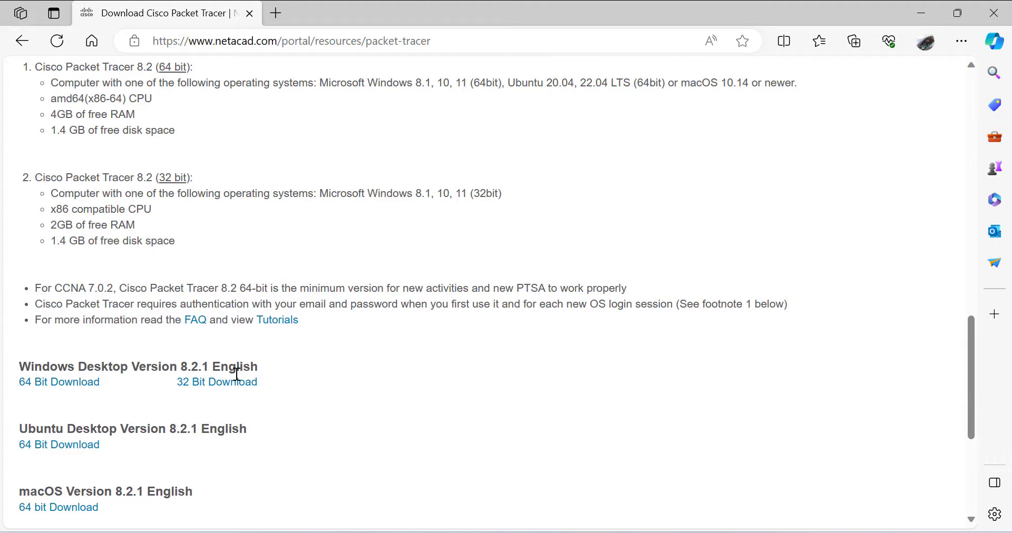
scroll(90, 398, "down", 3)
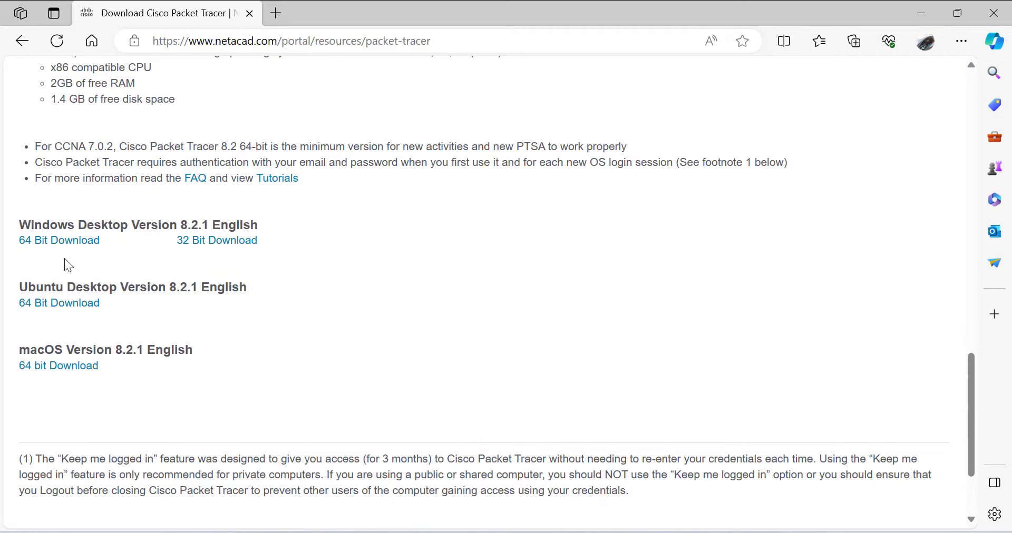
left_click(74, 242)
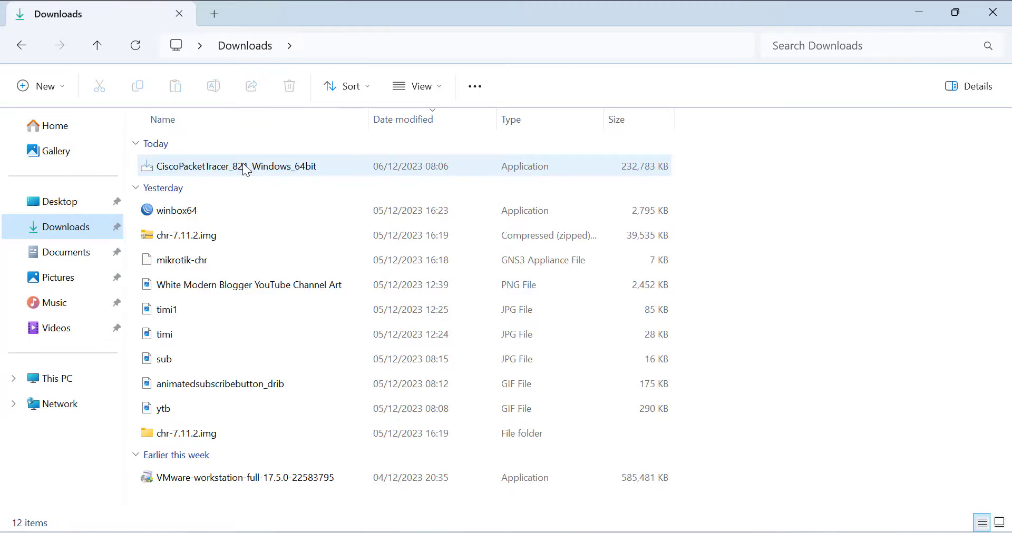
Run CiscoPacketTracer_821_Windows_64bit from the Downloads folder
double_click(268, 168)
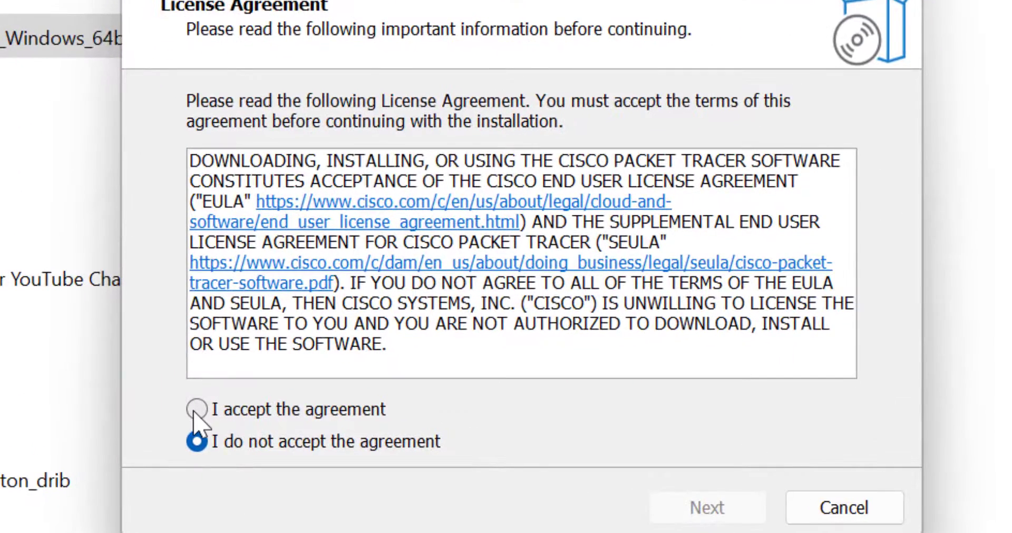
Accept the license and install Packet Tracer 8.2.1 with default folder, Start Menu and desktop shortcut
left_click(196, 409)
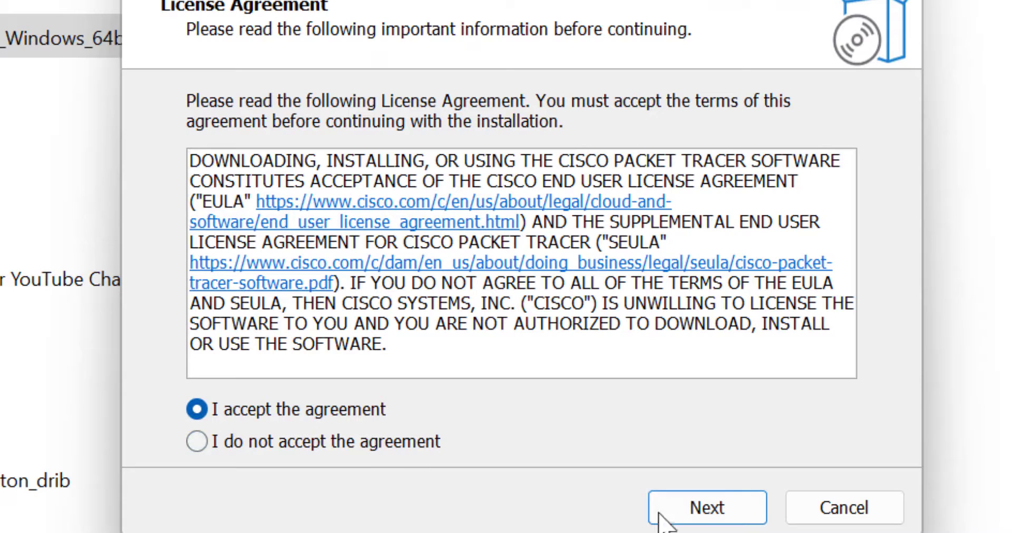
left_click(687, 519)
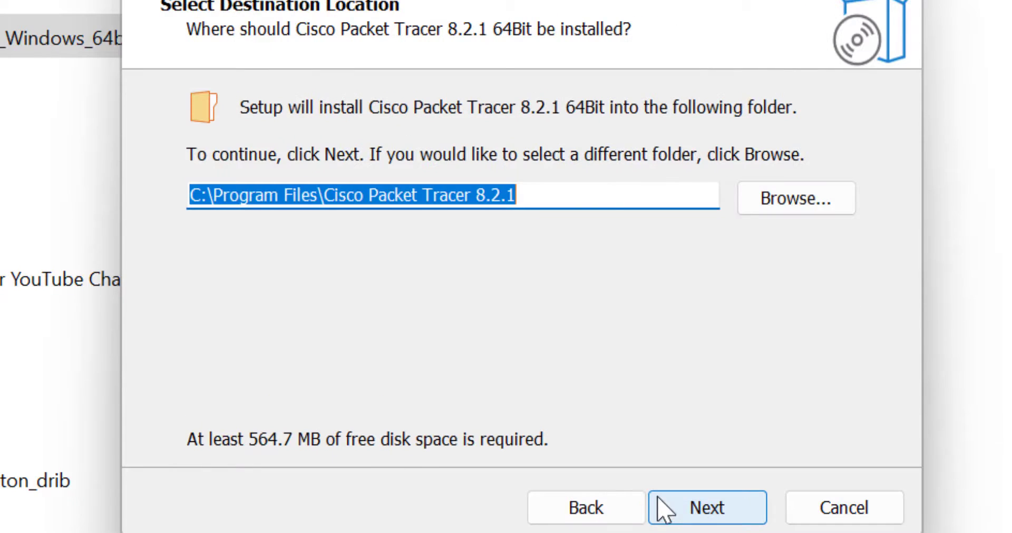
left_click(705, 517)
left_click(702, 516)
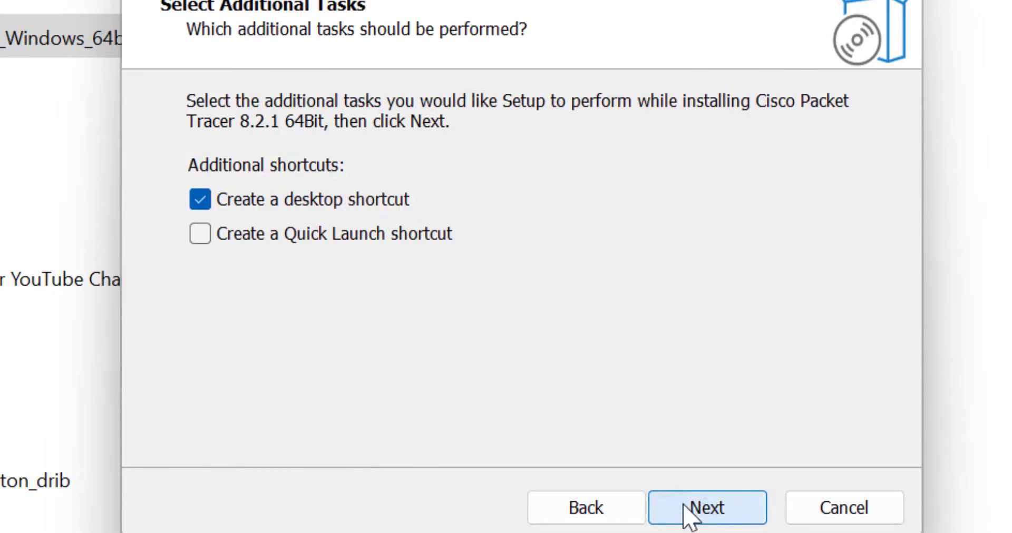
left_click(718, 509)
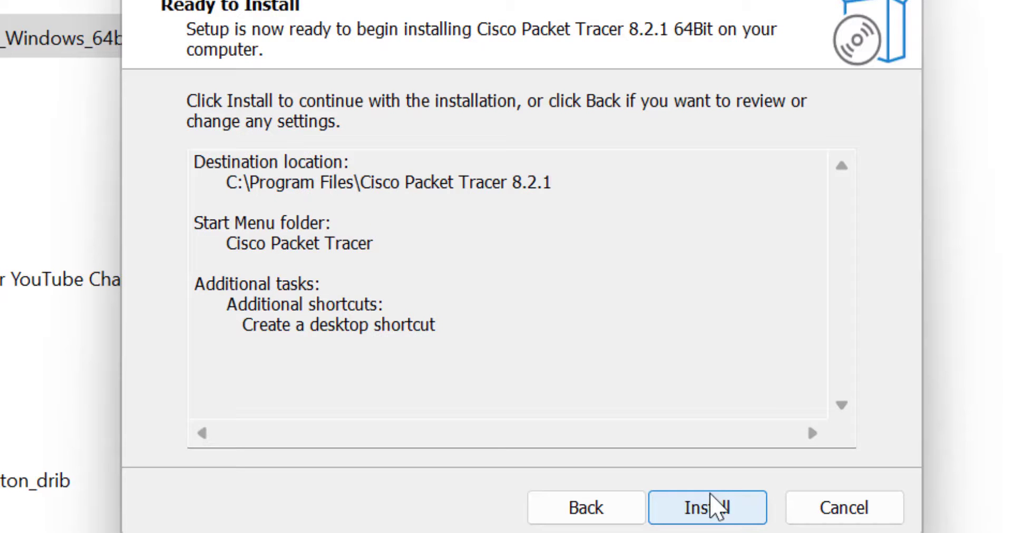
left_click(722, 512)
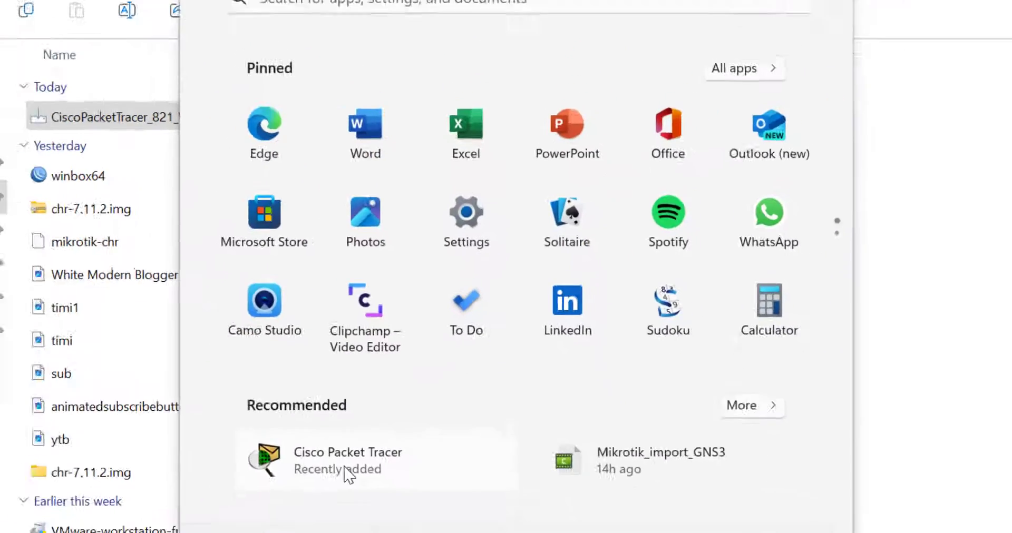
Close the Downloads window and finish setup with Packet Tracer set to launch
left_click(345, 464)
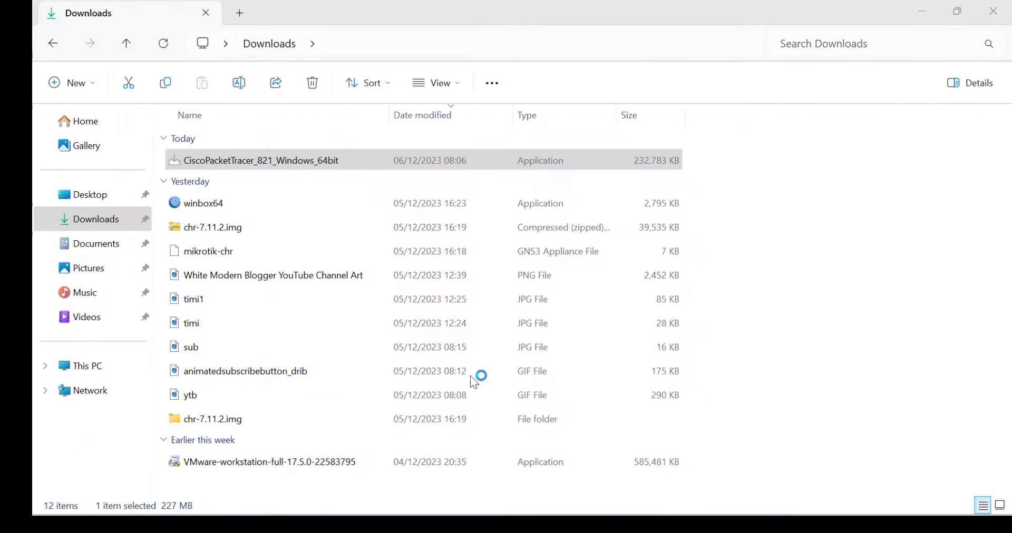
left_click(994, 12)
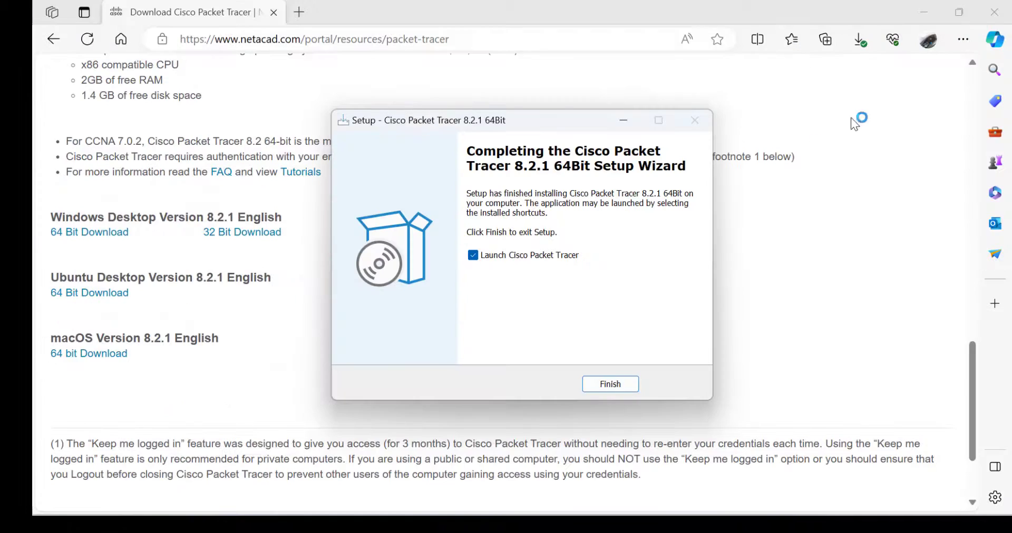
left_click(619, 391)
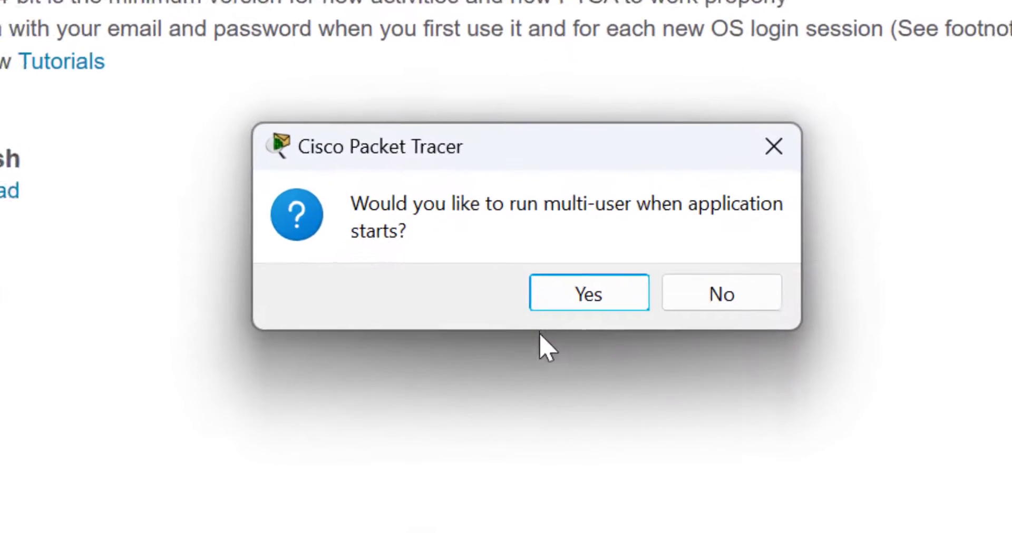
Decline multi-user mode, allow network access through the firewall, and enter the account e-mail to log in
left_click(604, 285)
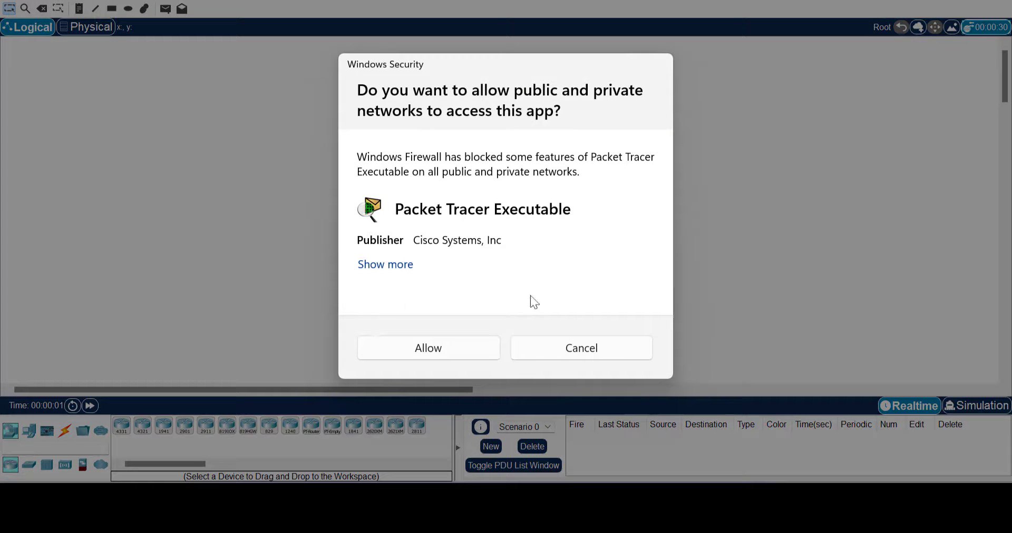
left_click(430, 353)
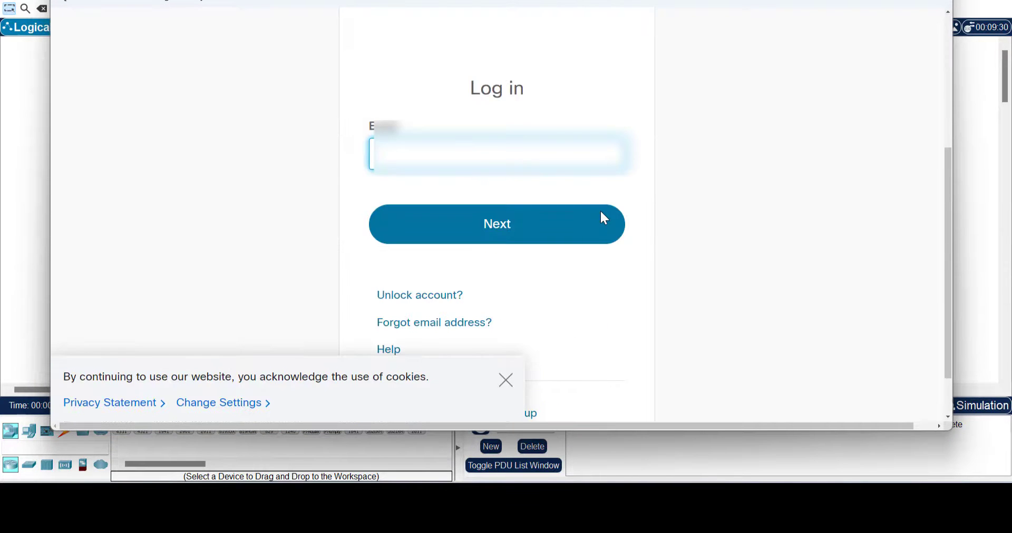
type("use")
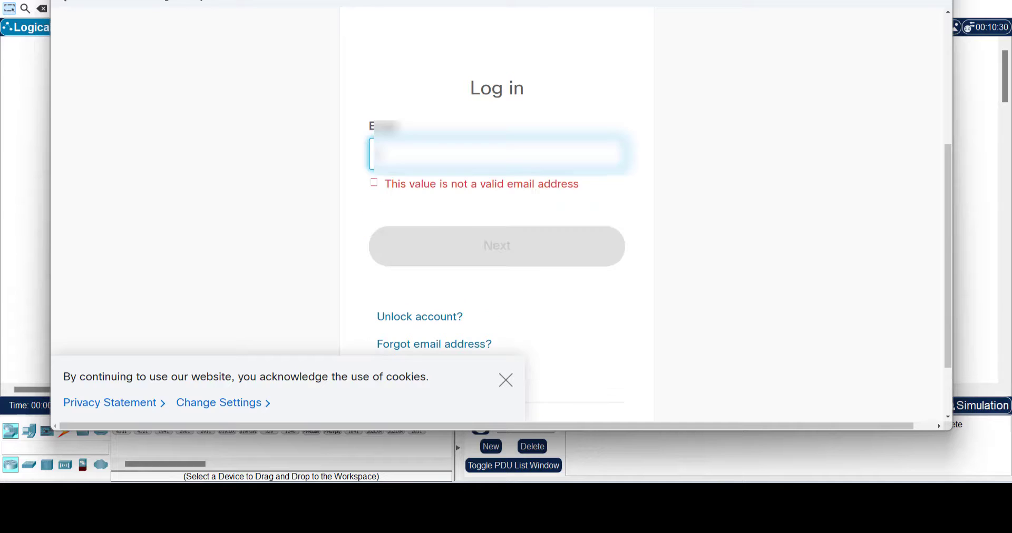
type("r@exa")
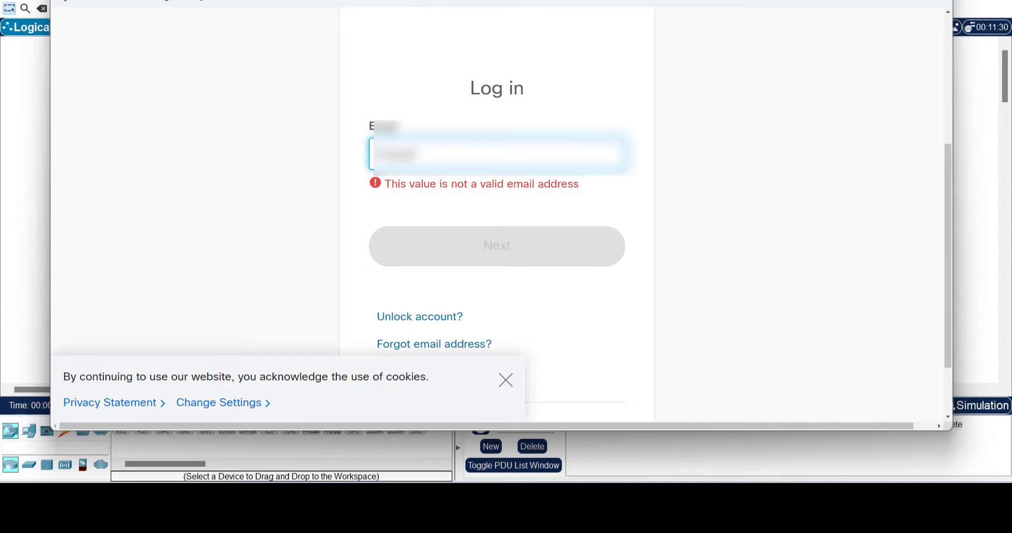
type("mple")
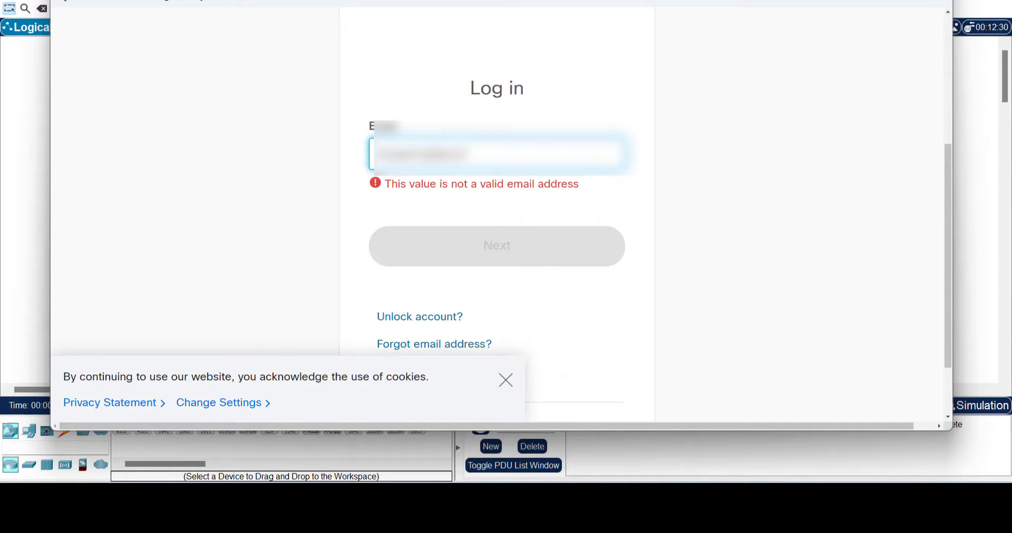
type(".com")
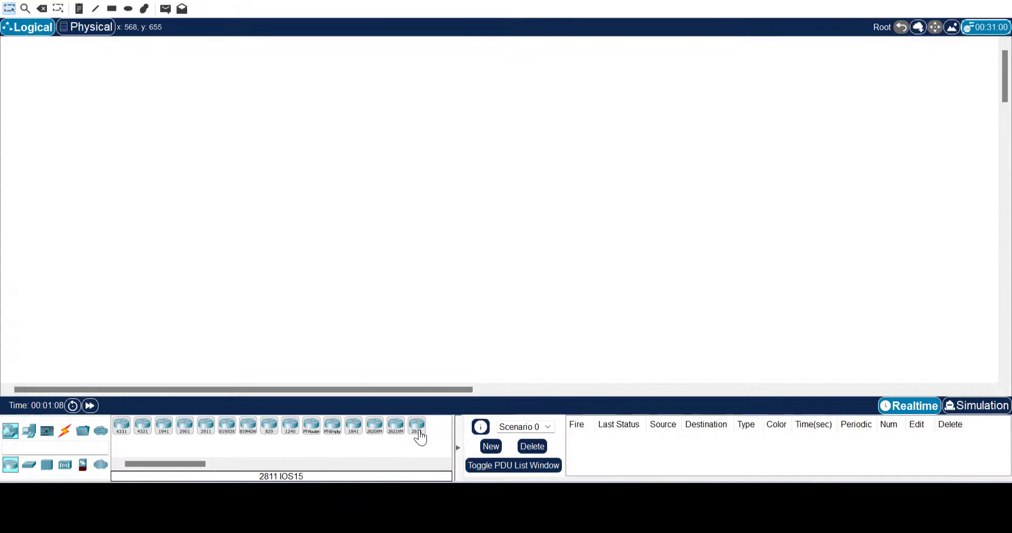
Place a 2811 router and two 3560-24PS multilayer switches, cabling Router0 to each switch
left_click_drag(417, 428, 461, 277)
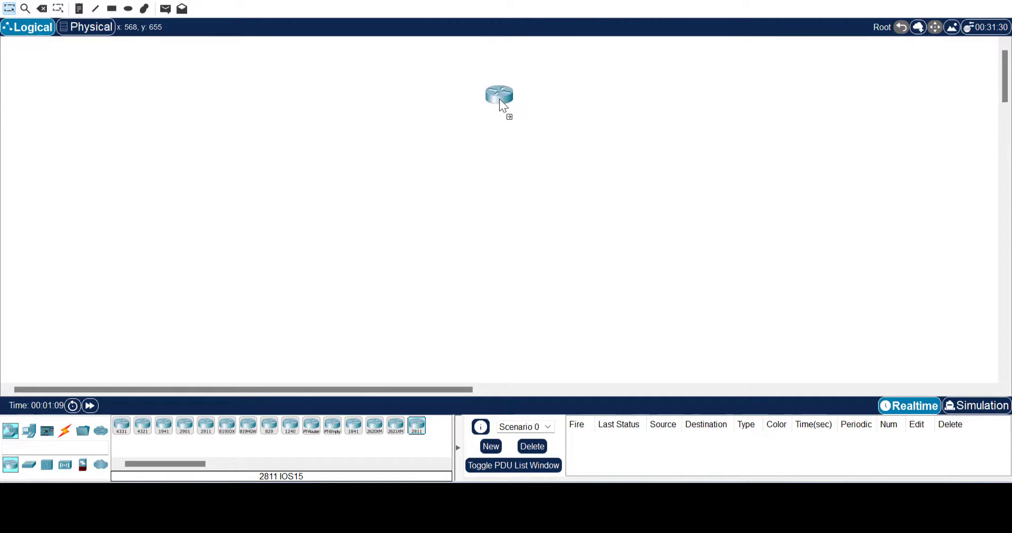
left_click(482, 166)
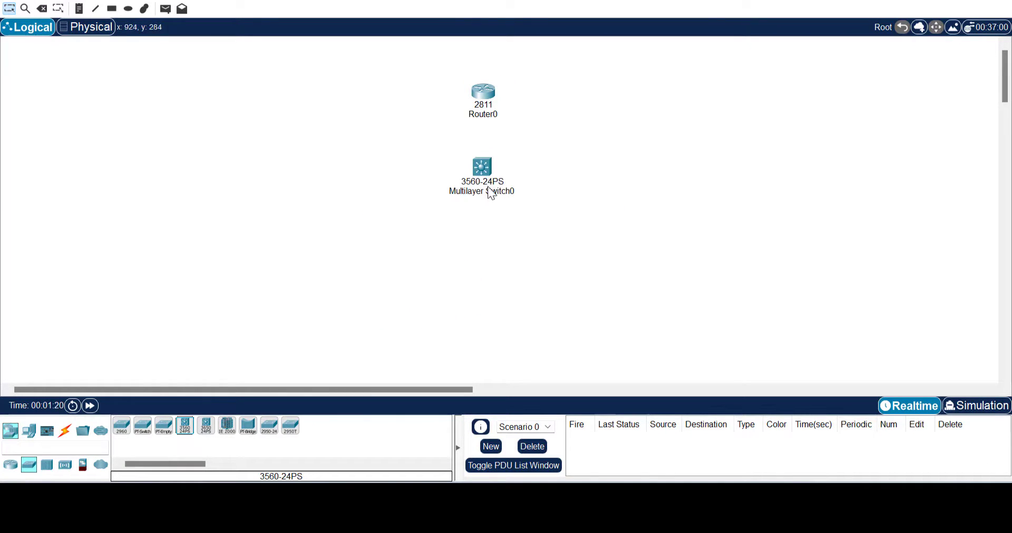
left_click(185, 425)
left_click(570, 176)
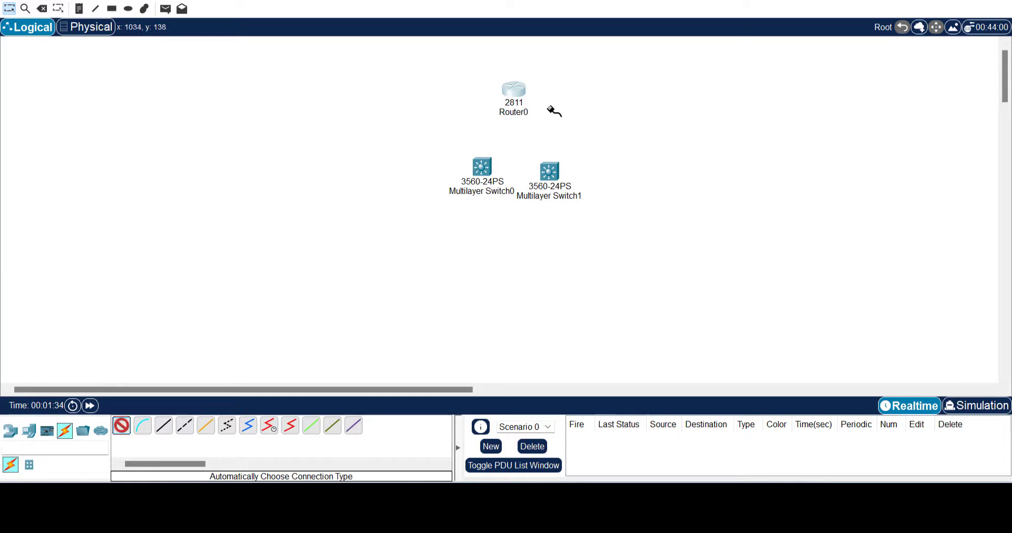
left_click(514, 92)
left_click(482, 166)
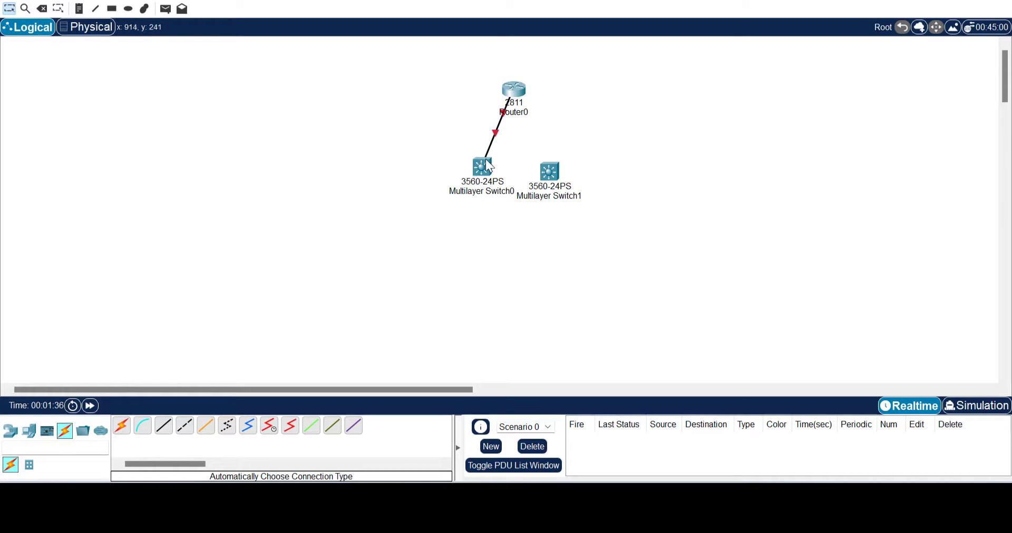
left_click(123, 425)
left_click(514, 91)
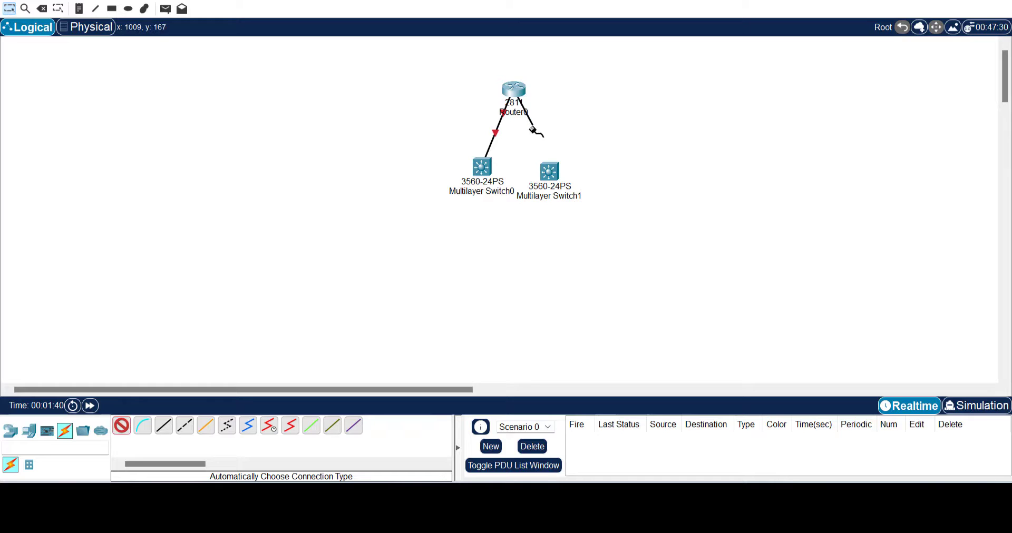
left_click(550, 172)
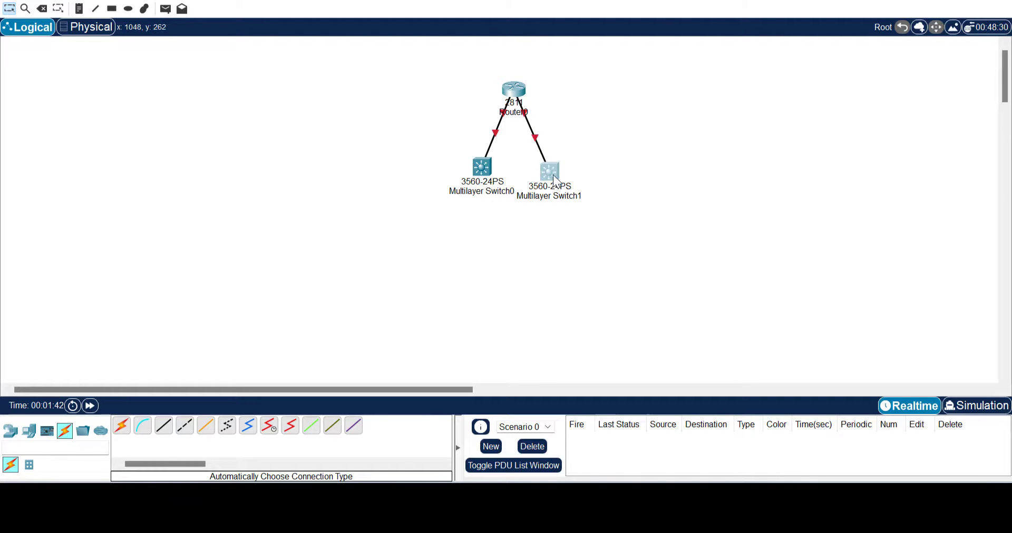
left_click_drag(550, 171, 556, 166)
Add two 2960-24TT switches and cross-cable them to both multilayer switches with Automatic connection
left_click(11, 431)
left_click(29, 465)
left_click(470, 247)
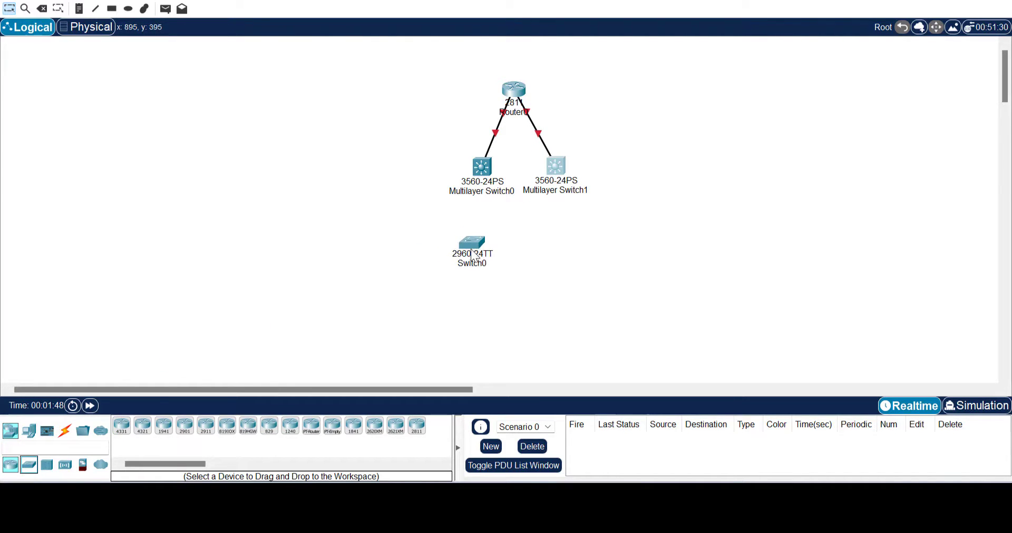
left_click(573, 242)
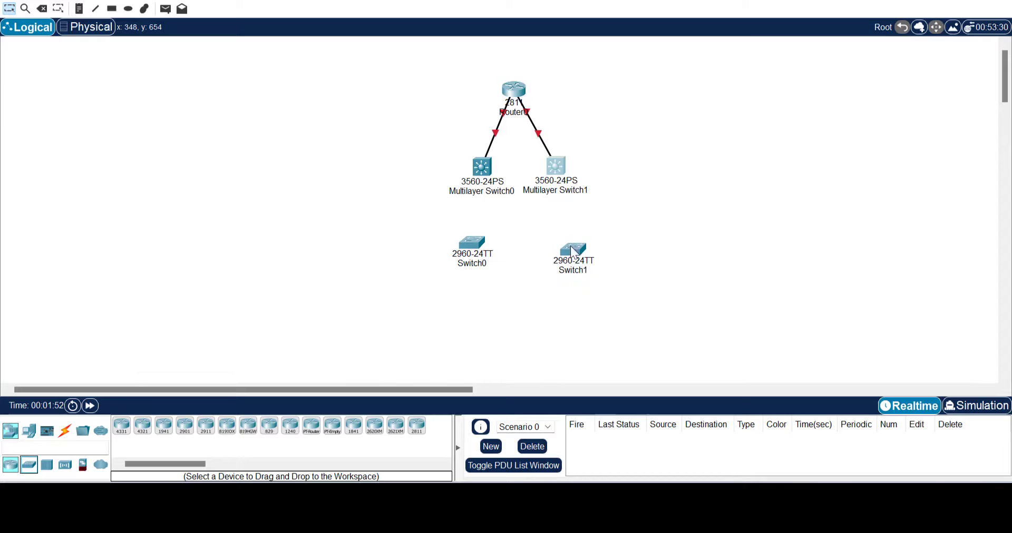
left_click(65, 432)
left_click(121, 426)
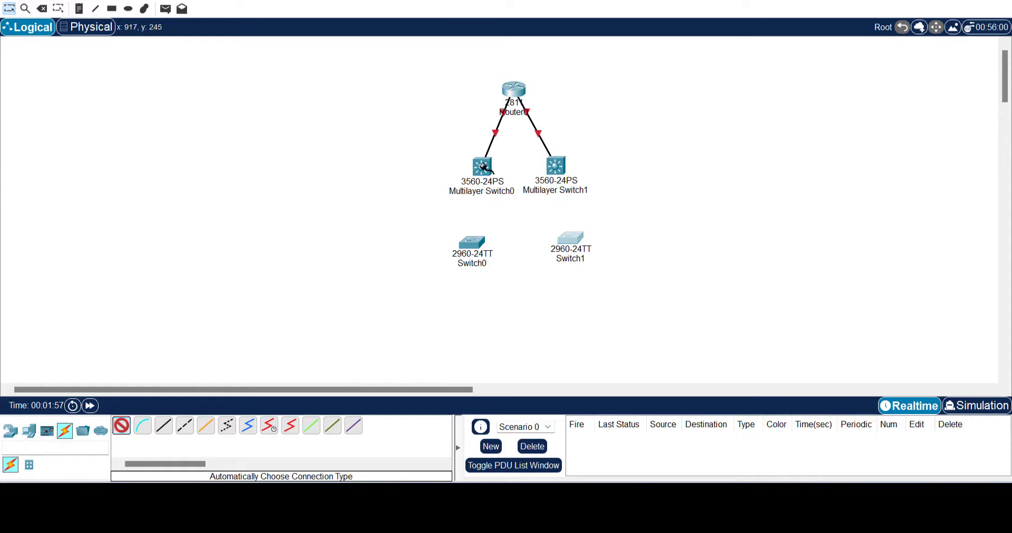
left_click(482, 167)
left_click(472, 243)
left_click(485, 247)
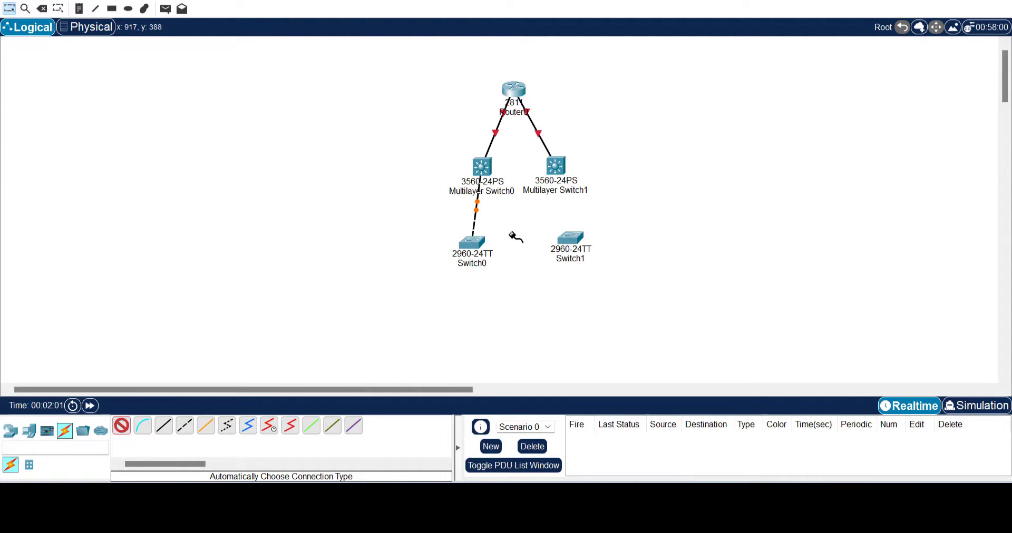
left_click(555, 166)
left_click(484, 169)
left_click(552, 228)
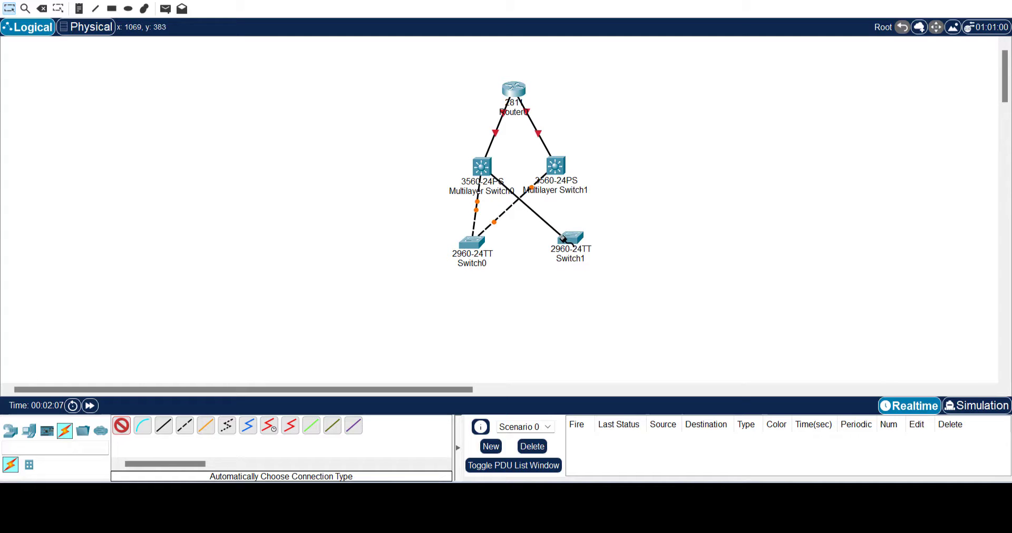
left_click(555, 166)
left_click(571, 236)
Place PC0 below Switch0 and PC1 below Switch1
left_click(28, 431)
left_click_drag(121, 425, 344, 307)
left_click_drag(408, 310, 439, 326)
left_click_drag(121, 426, 617, 322)
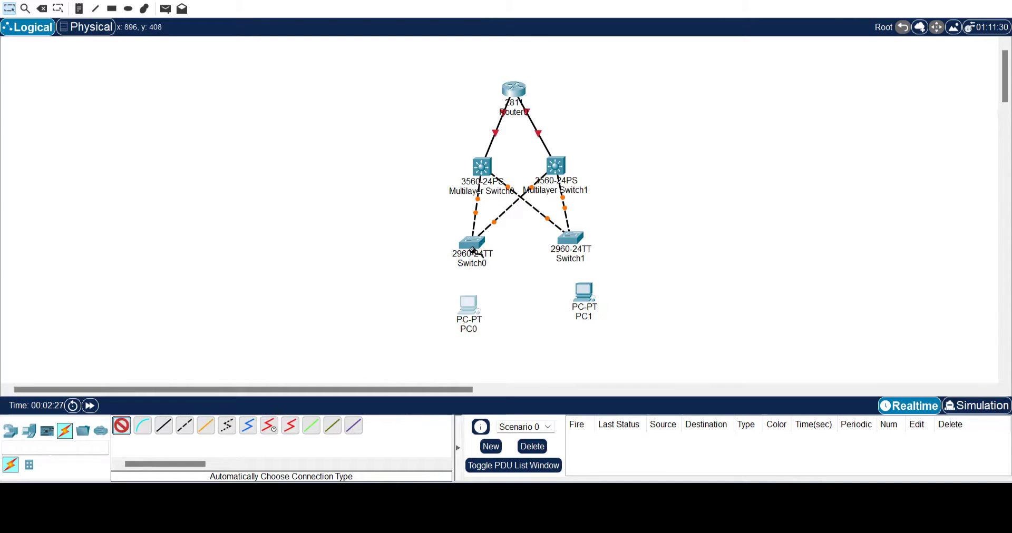
Connect Switch0 to PC0 and Switch1 to PC1, then nudge PC1 down and right
left_click(472, 242)
left_click(473, 303)
left_click(571, 239)
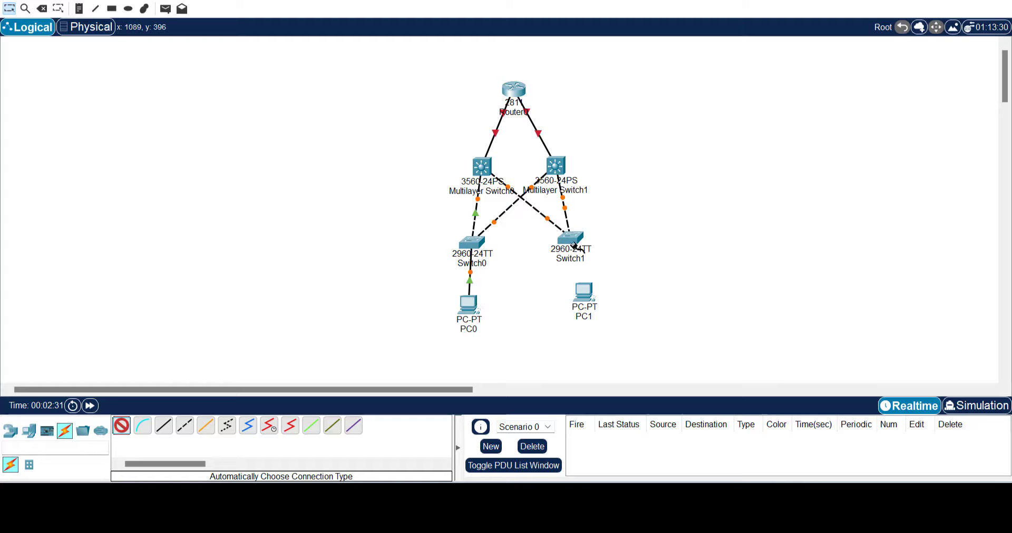
left_click(582, 292)
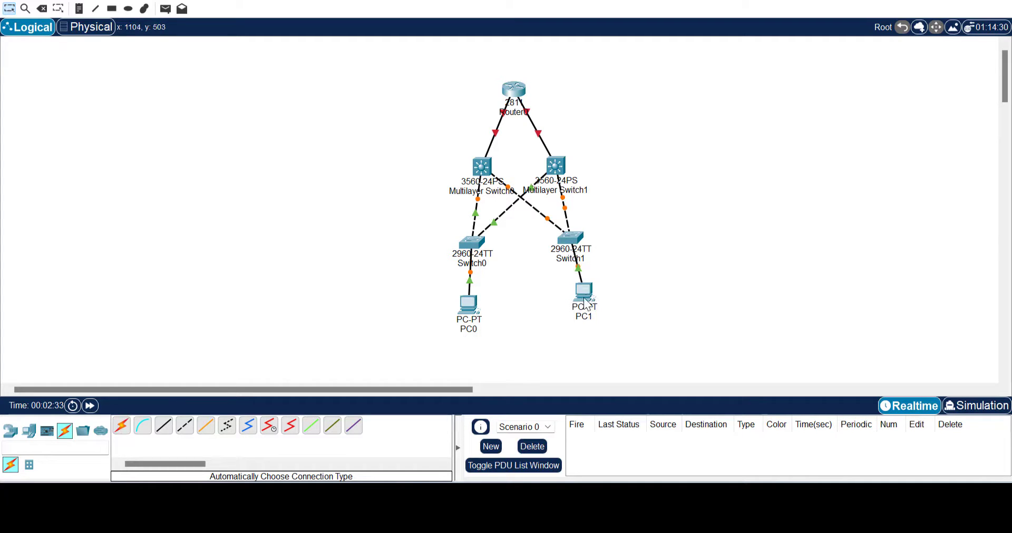
left_click_drag(584, 294, 593, 303)
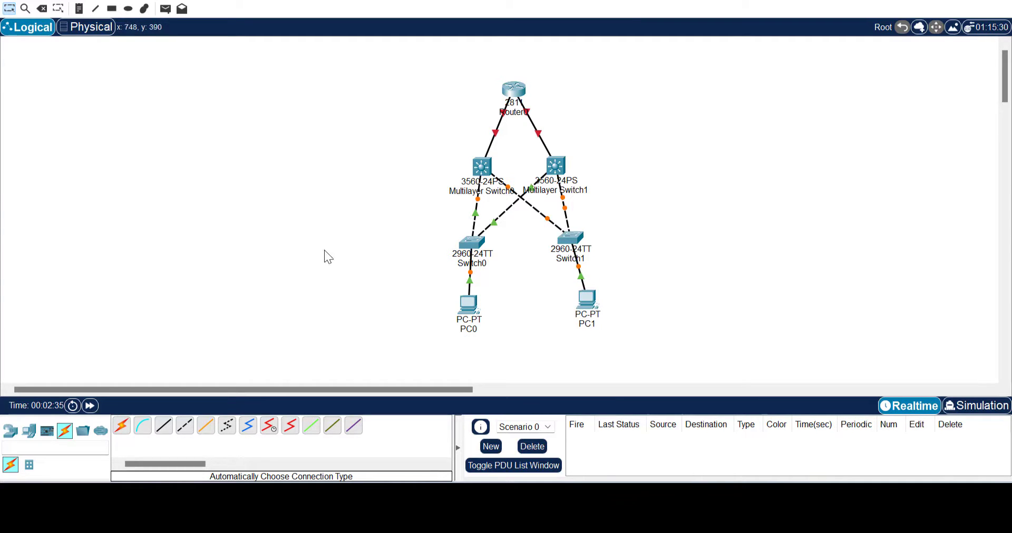
In Router0's CLI, answer n to the setup dialog, enter en, and run sh ver
left_click(513, 89)
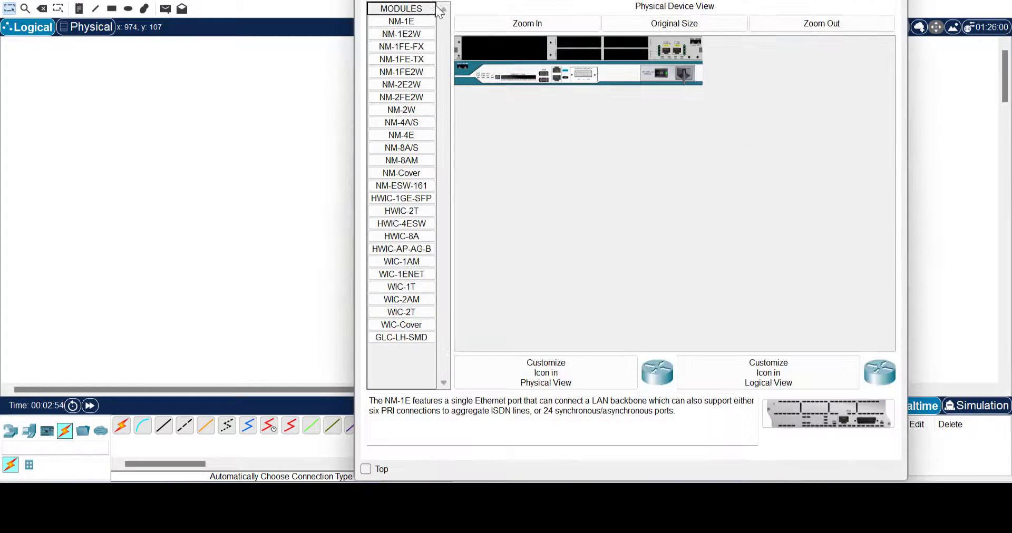
left_click(438, 1)
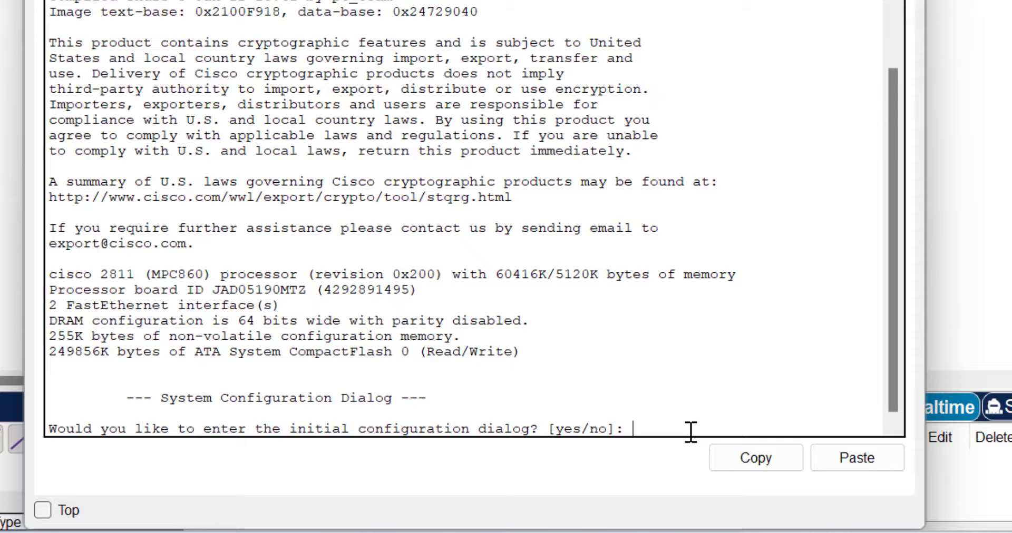
type("n")
key("Return")
key("Return")
key("Return")
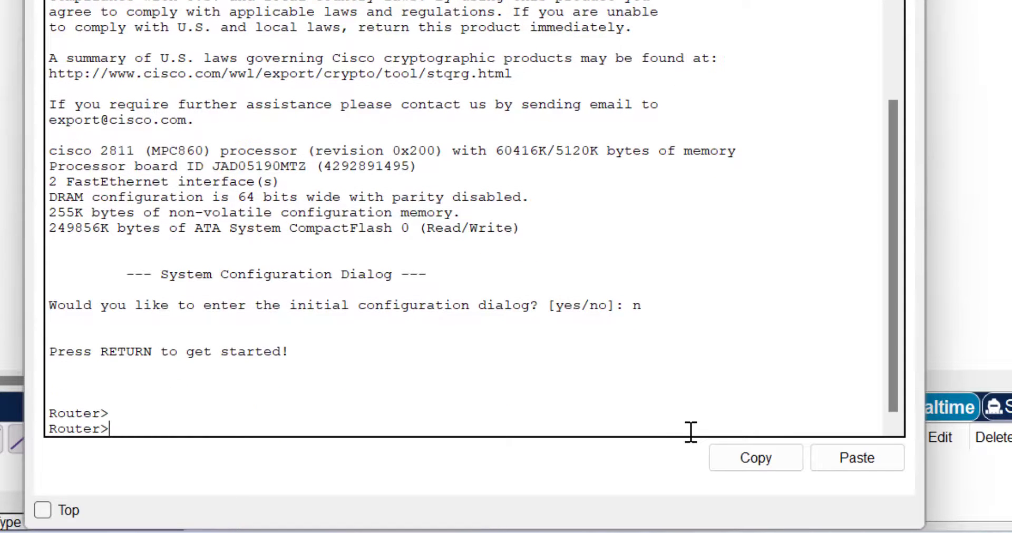
type("en")
key("Return")
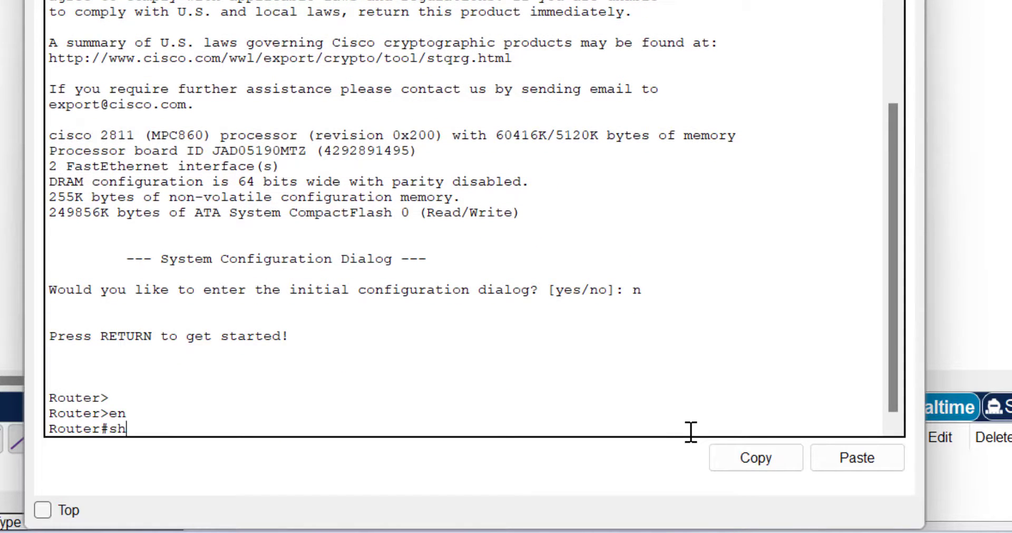
type("sh ver")
key("Return")
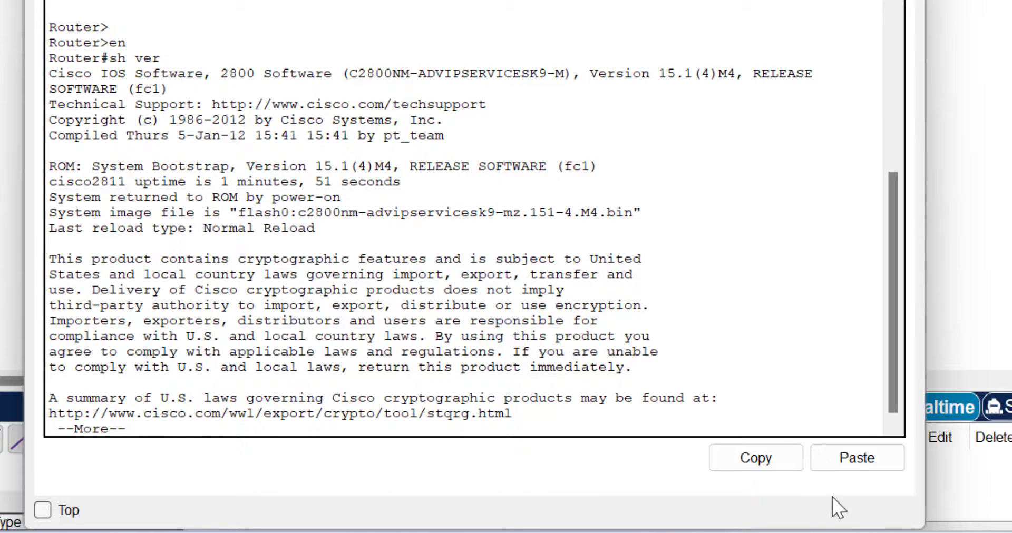
Page through the rest of the show version output, then run sh ip int br
left_click_drag(53, 75, 812, 76)
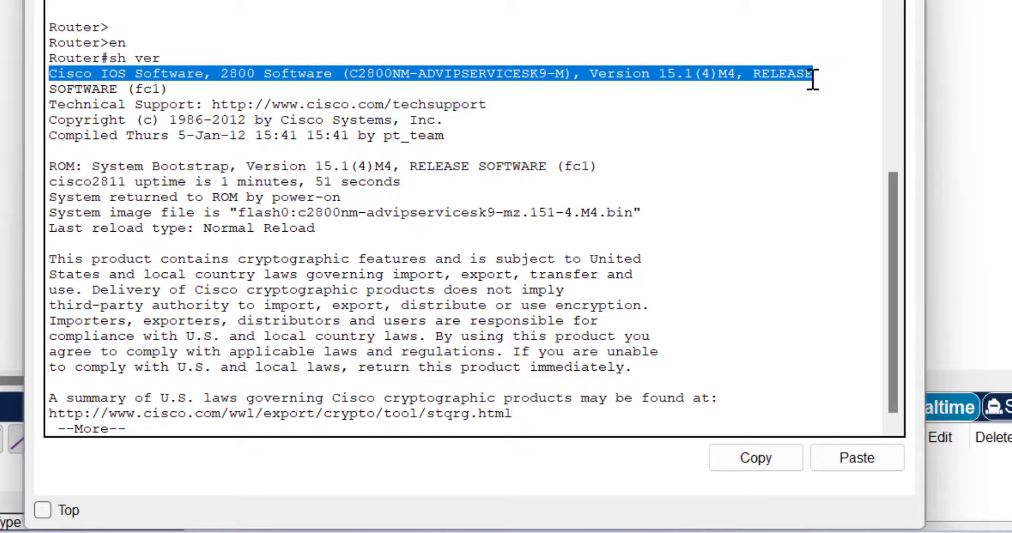
left_click(264, 311)
key("Return")
key("Return")
key("Return")
key("Return")
key("Return")
key("Return")
key("Return")
key("Return")
key("Return")
key("Return")
key("Return")
key("Return")
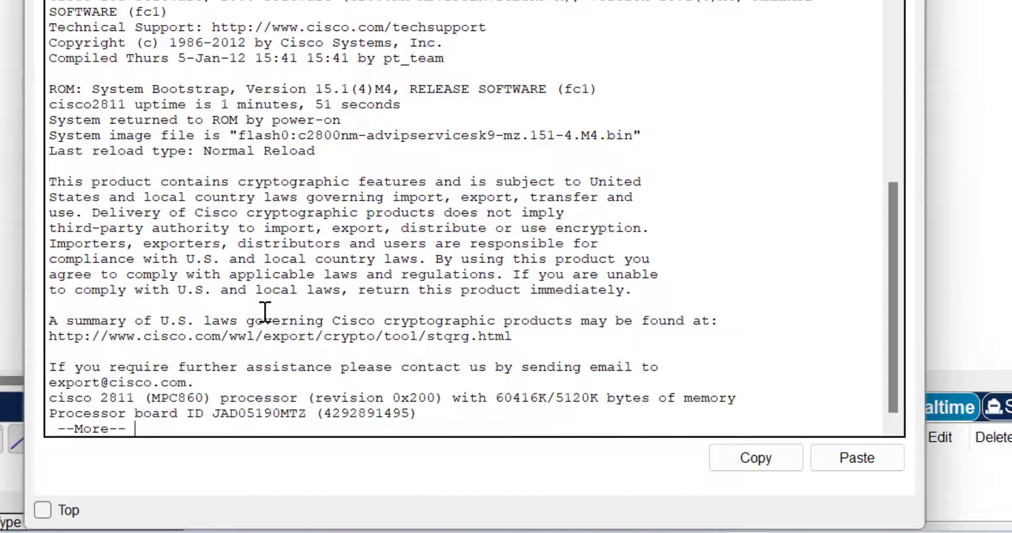
key("Return")
key("Return")
key("Return")
key("Return")
key("Return")
key("Return")
key("Return")
key("Return")
key("Return")
key("Return")
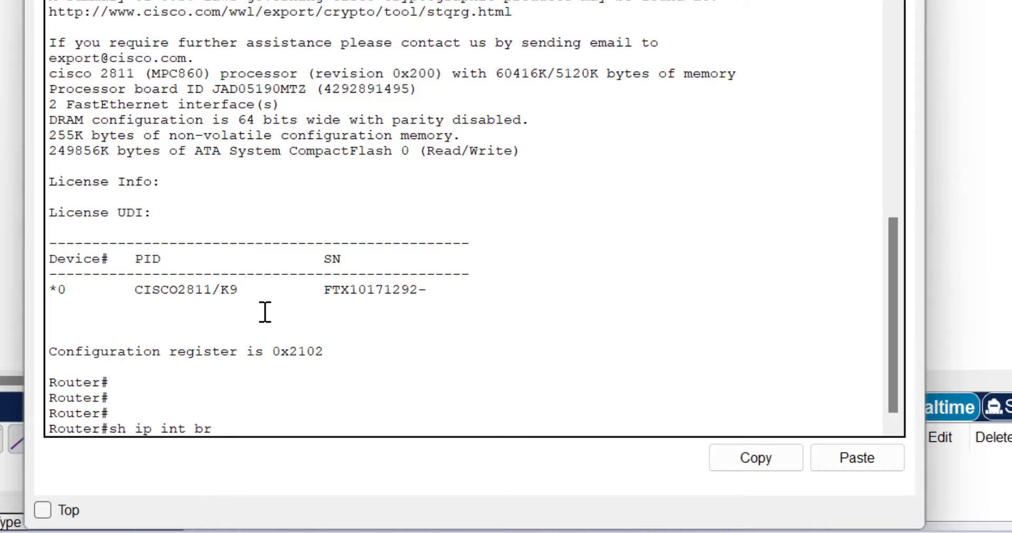
type("sh ip int br")
key("Return")
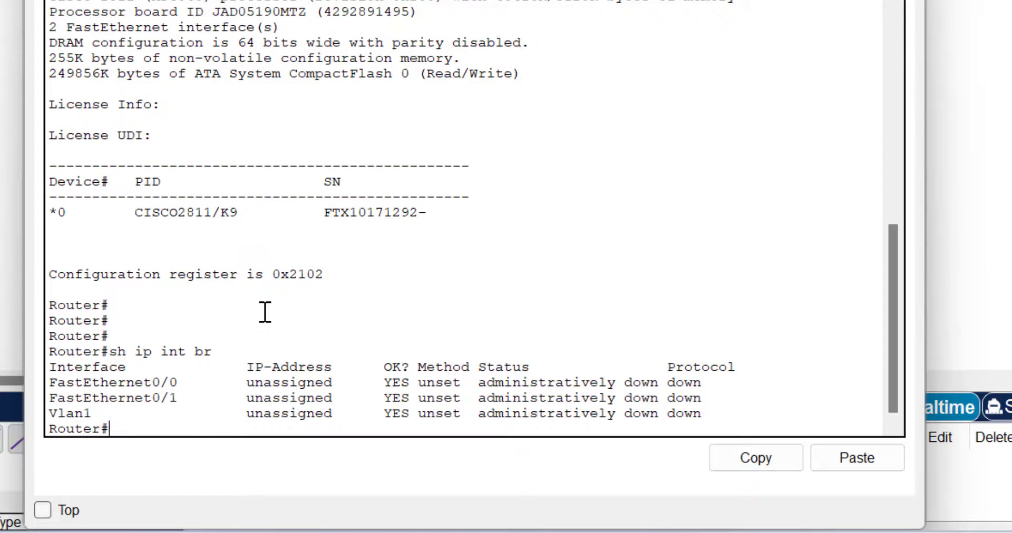